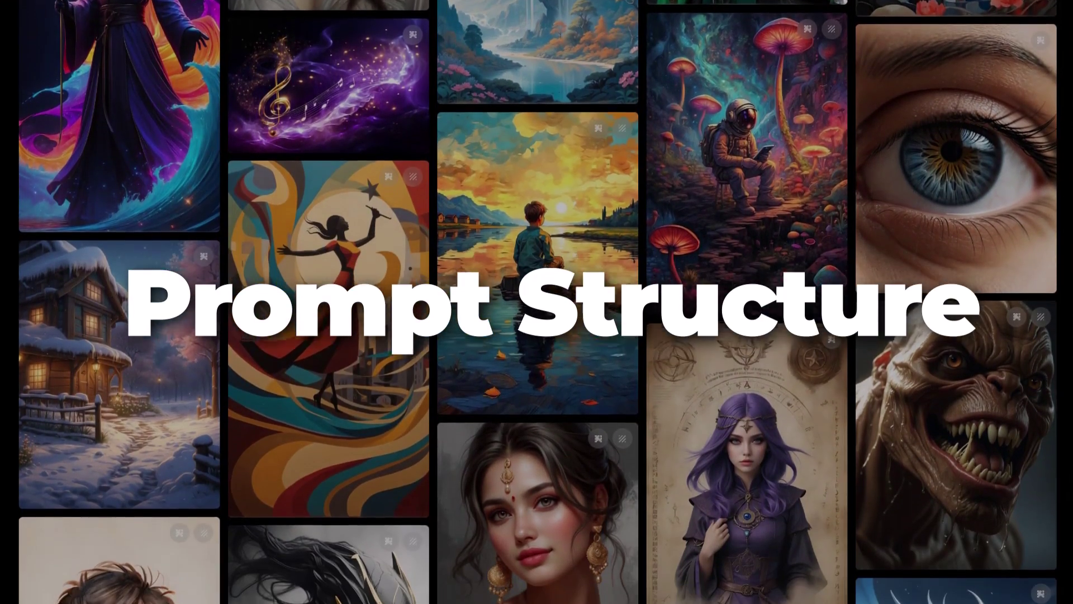
Step: Write the prompt 'A realistic Oil painting of a grumpy old man' in the prompt box
{"action": "type", "text": "A grumpy old man"}
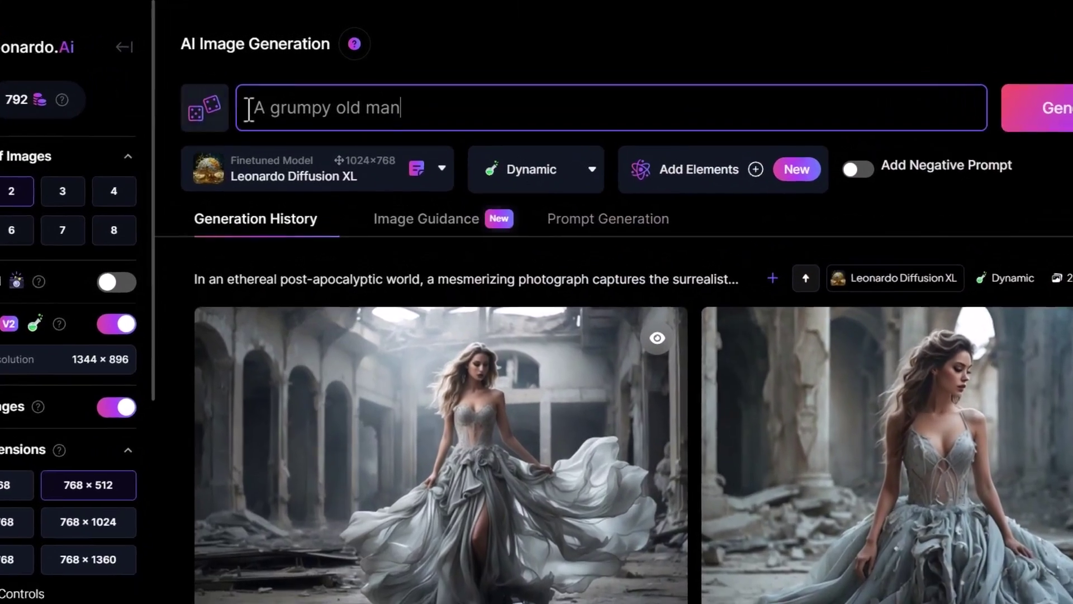
{"action": "left_click", "coordinate": [266, 88]}
{"action": "type", "text": "An Oil painting of a"}
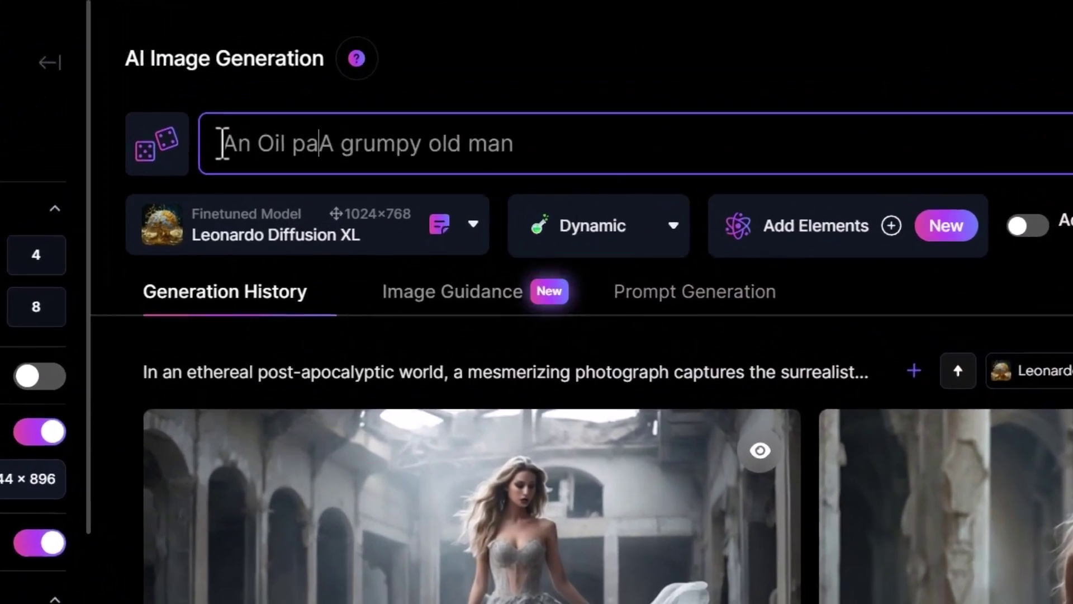
{"action": "key", "text": "Delete"}
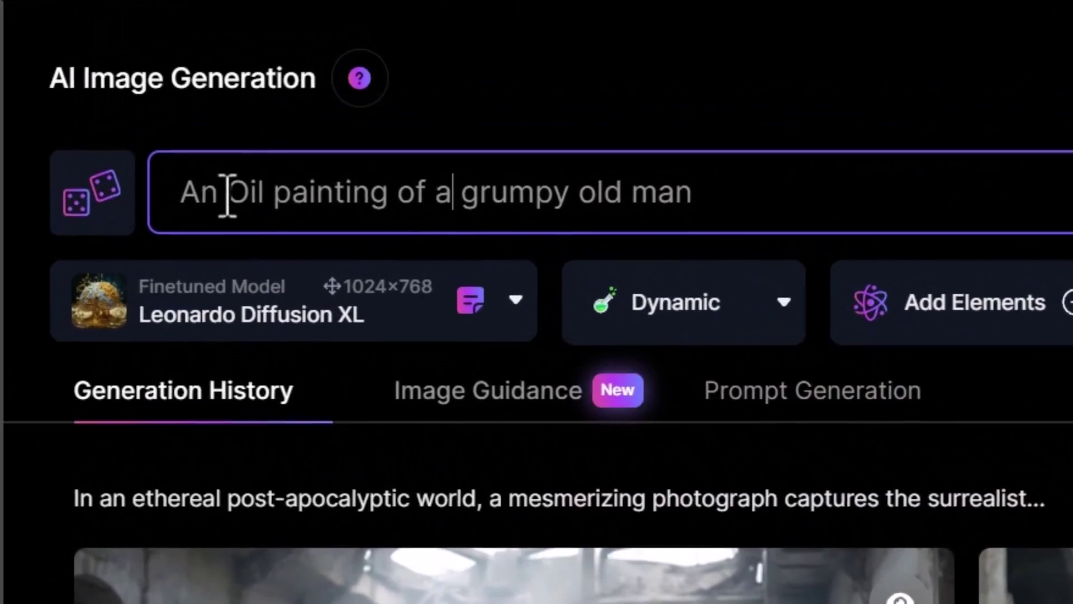
{"action": "left_click", "coordinate": [228, 196]}
{"action": "key", "text": "BackSpace"}
{"action": "type", "text": "realistic"}
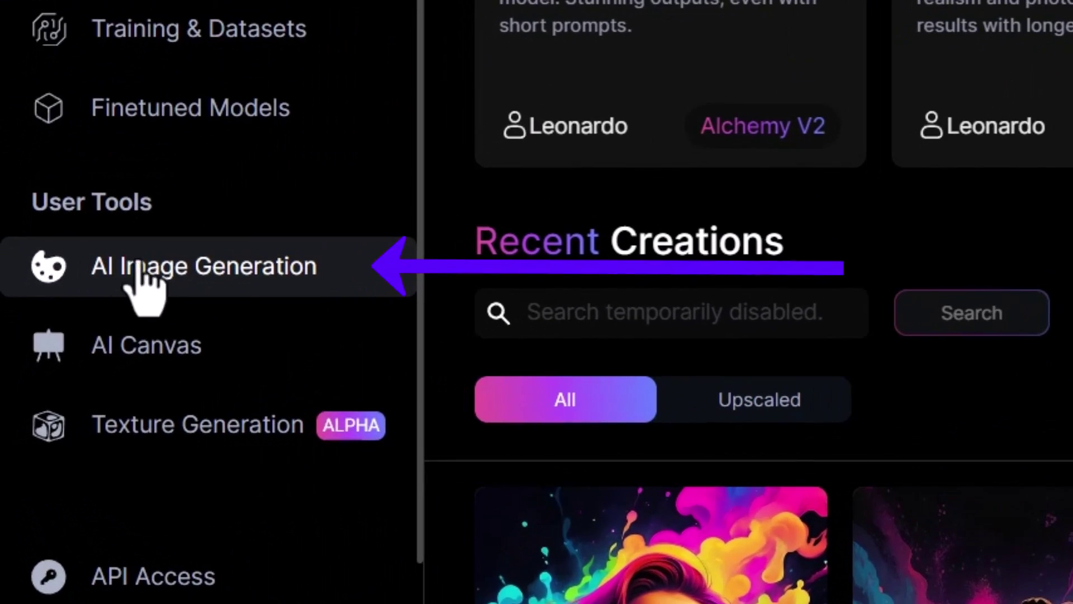
Step: Open AI Image Generation from the User Tools sidebar
{"action": "left_click", "coordinate": [206, 288]}
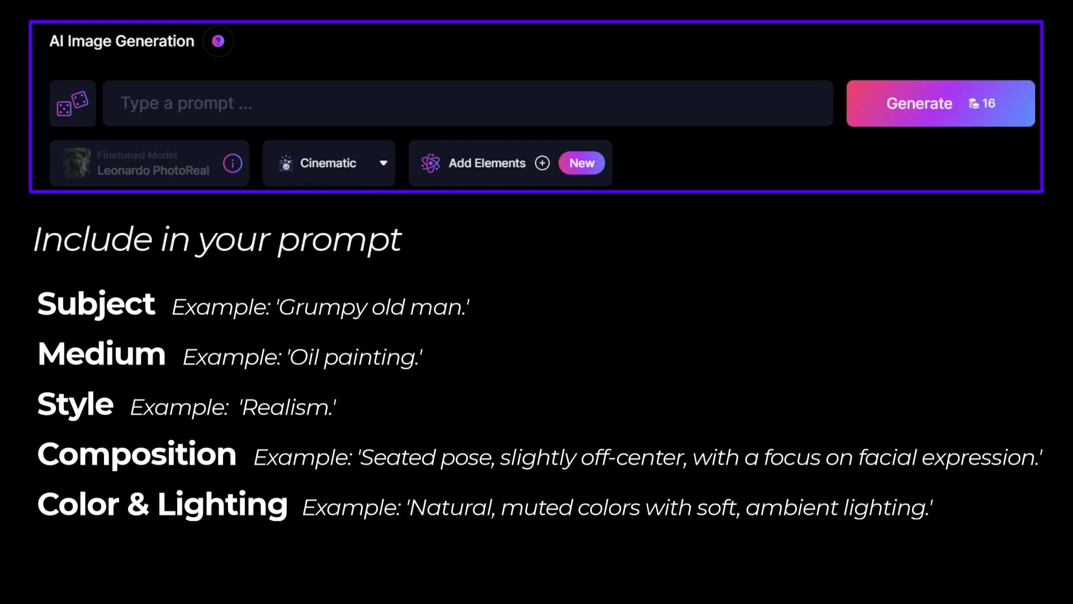
Step: Paste the seated, off-center grumpy-man oil-painting prompt into the empty prompt field
{"action": "left_click", "coordinate": [151, 103]}
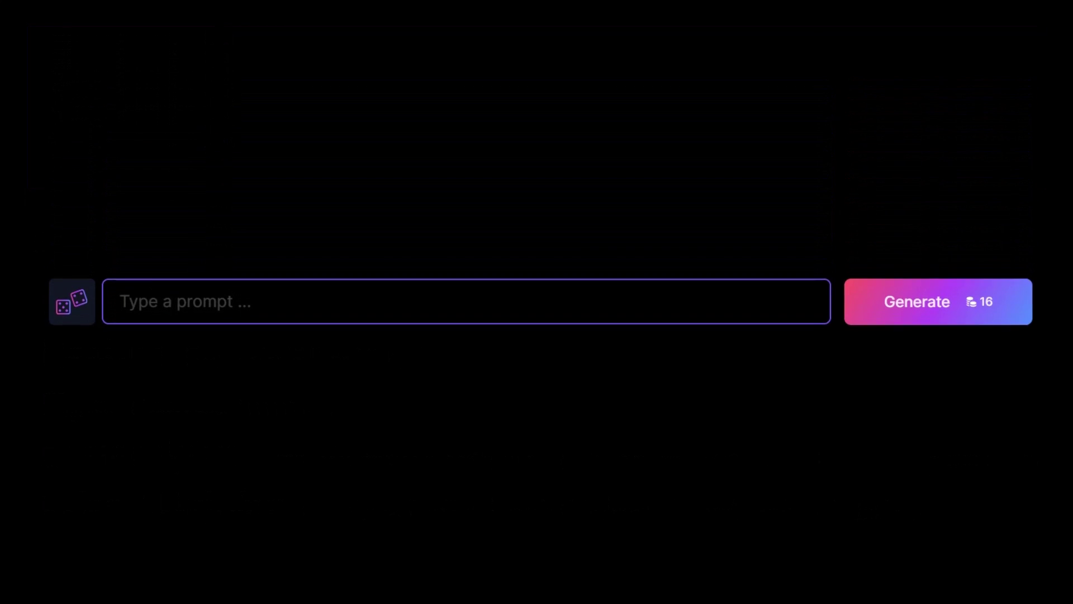
{"action": "type", "text": "Realistic oil painting of a grumpy man in a seated pose, slightly off-center, focusing on facial expressions, with natural, muted colors and soft, ambient lighting"}
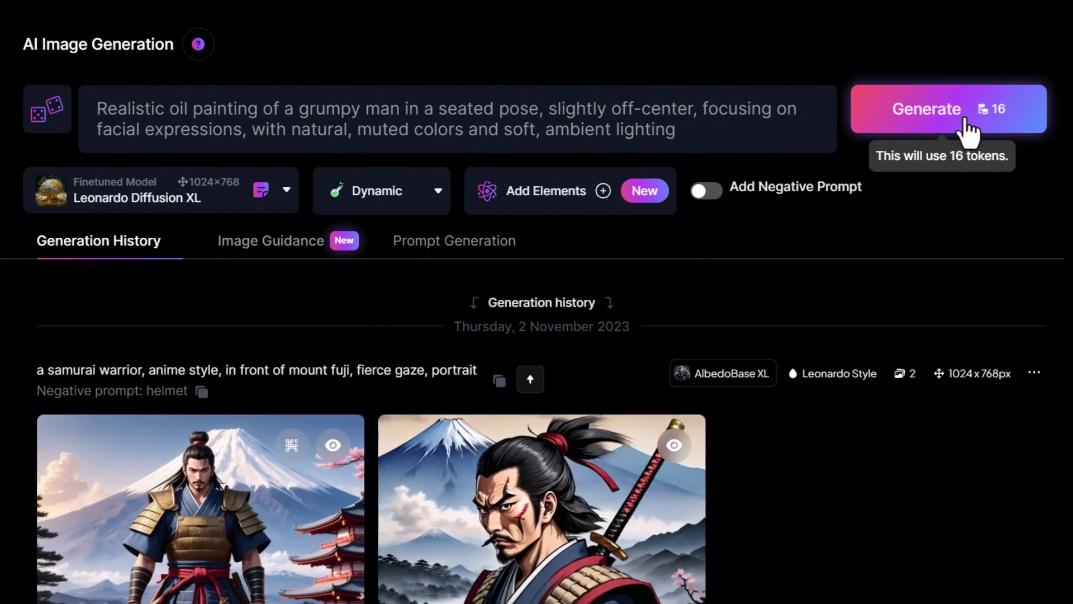
Step: Generate two grumpy-man portraits and view each one full-size in the lightbox
{"action": "left_click", "coordinate": [966, 134]}
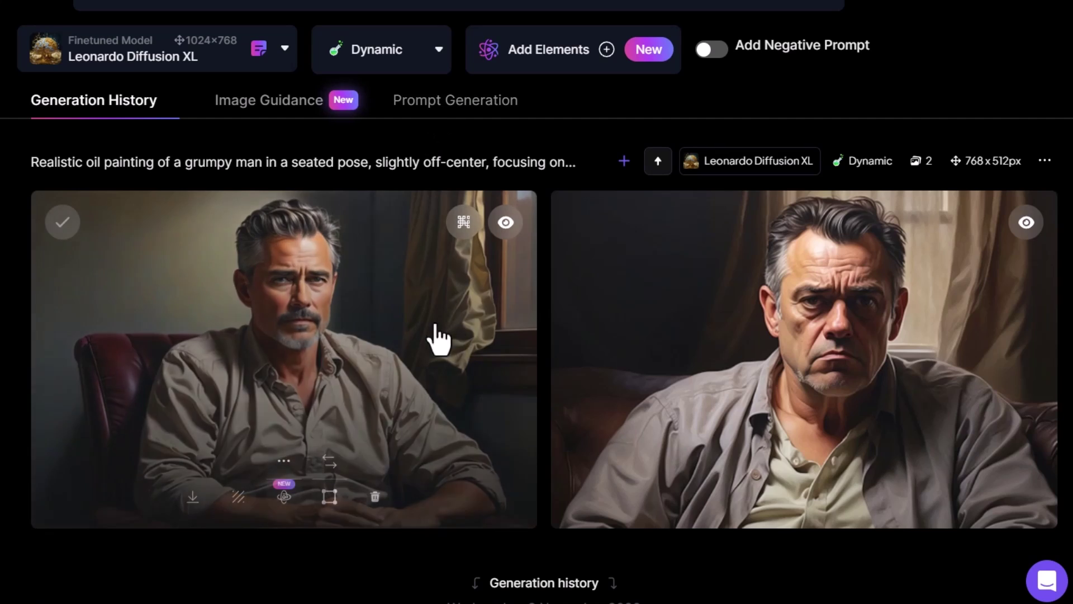
{"action": "left_click", "coordinate": [438, 335]}
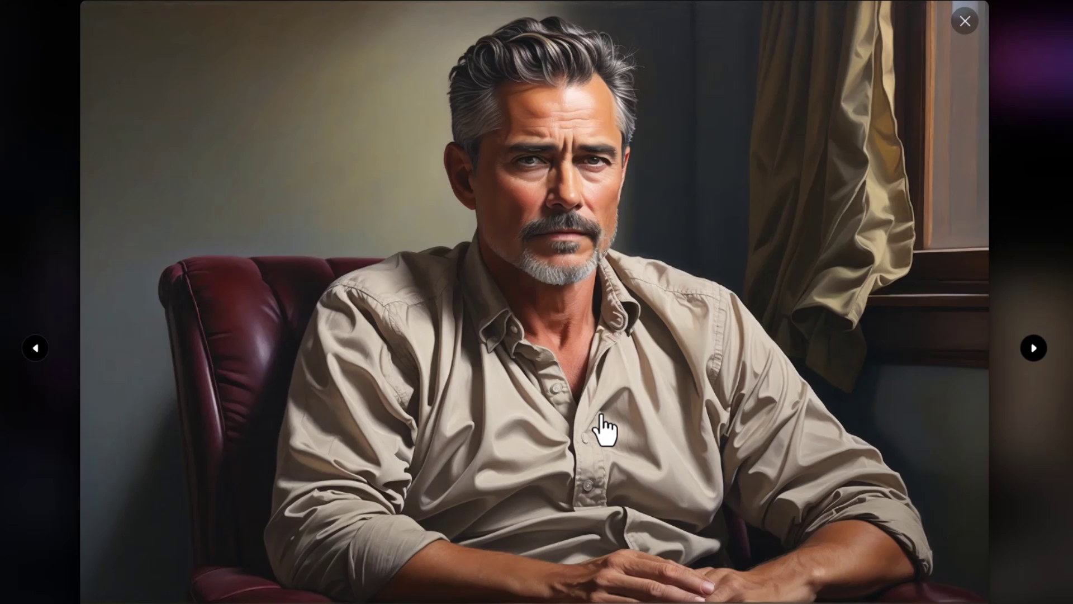
{"action": "key", "text": "Left"}
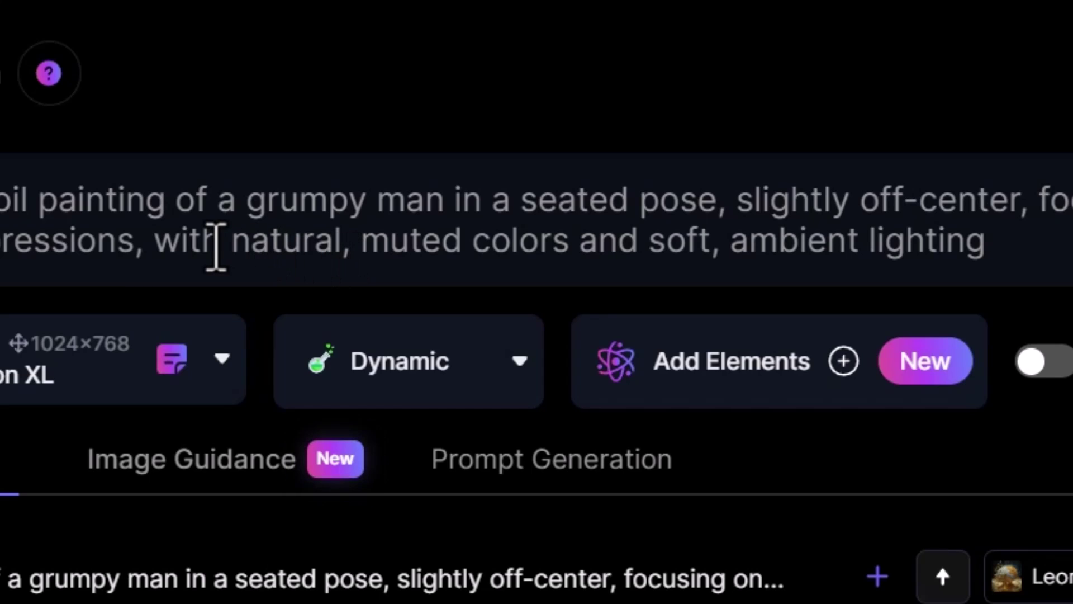
Step: Replace 'natural, muted colors' with 'vibrant colors' in the prompt and generate
{"action": "left_click_drag", "start_coordinate": [230, 249], "coordinate": [568, 258]}
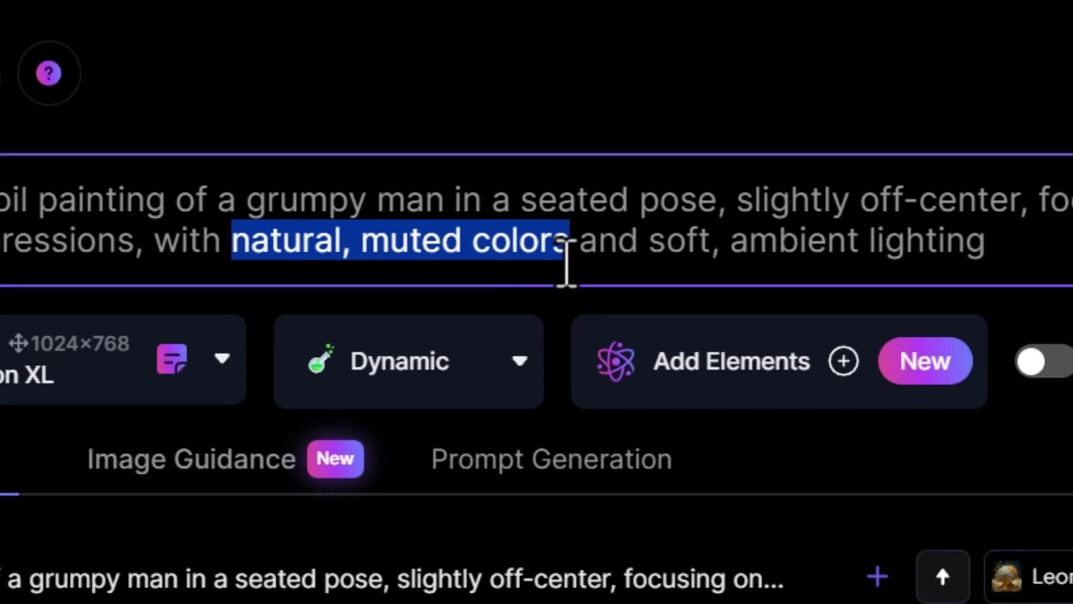
{"action": "type", "text": "vibrant colors"}
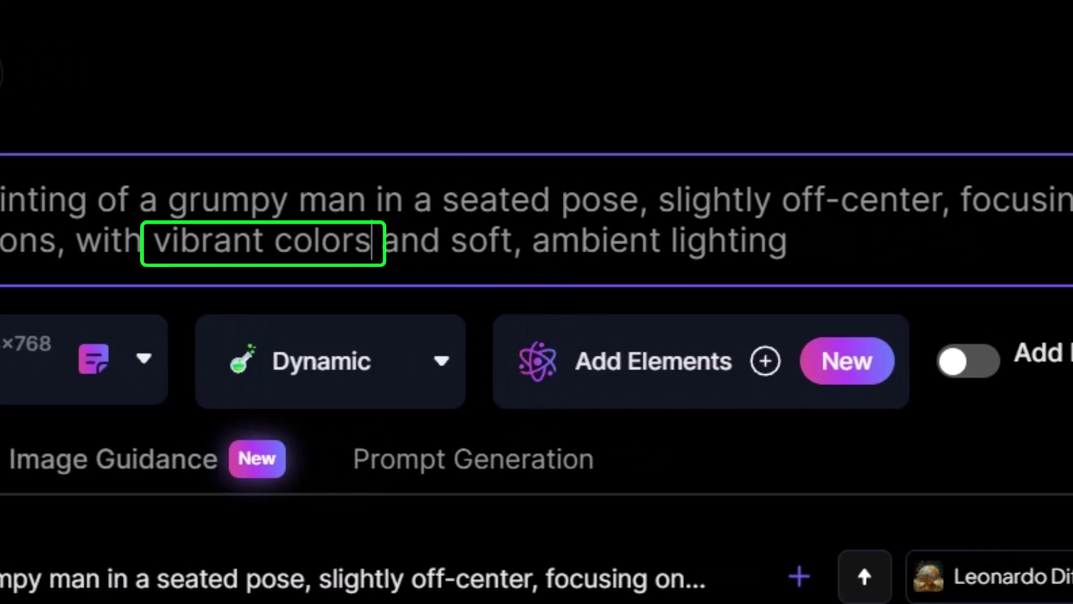
{"action": "left_click", "coordinate": [834, 216]}
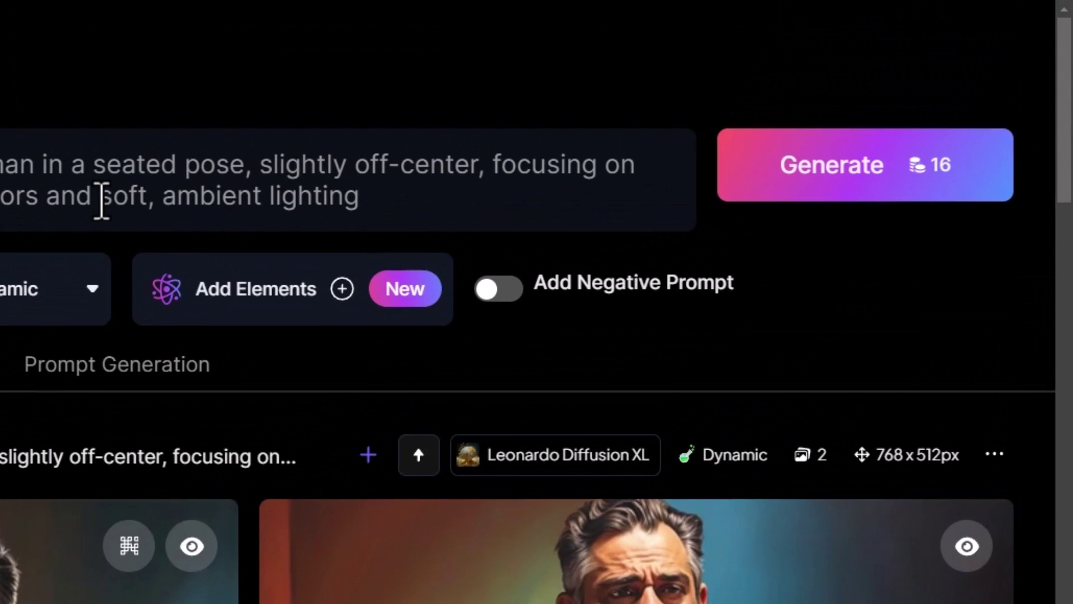
Step: Replace 'soft, ambient lighting' with 'neon lighting' and generate new portraits
{"action": "left_click_drag", "start_coordinate": [101, 201], "coordinate": [397, 179]}
{"action": "type", "text": "neon lighting"}
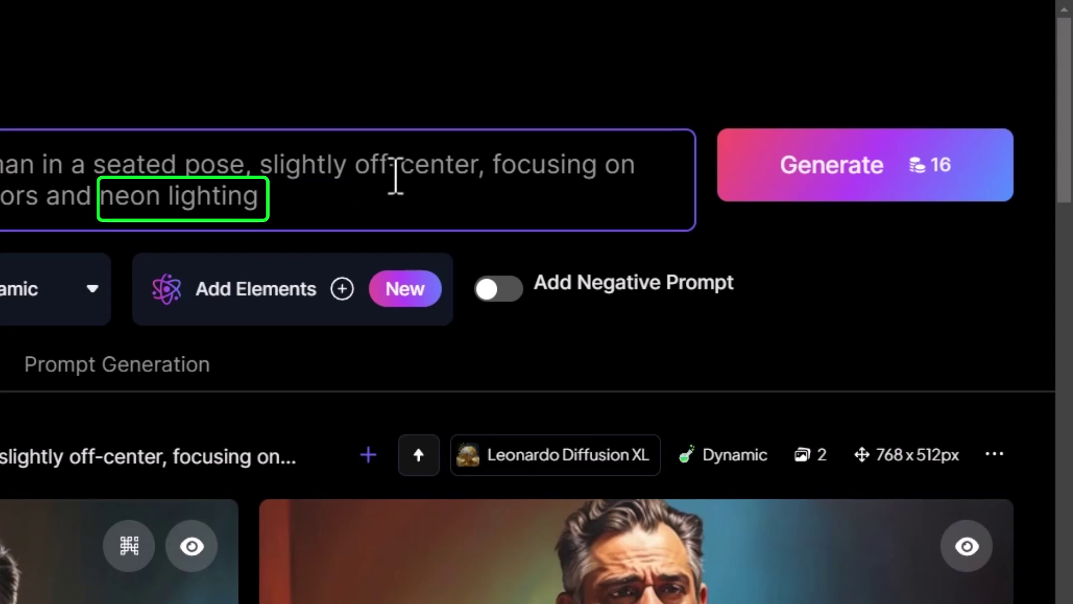
{"action": "left_click", "coordinate": [817, 199]}
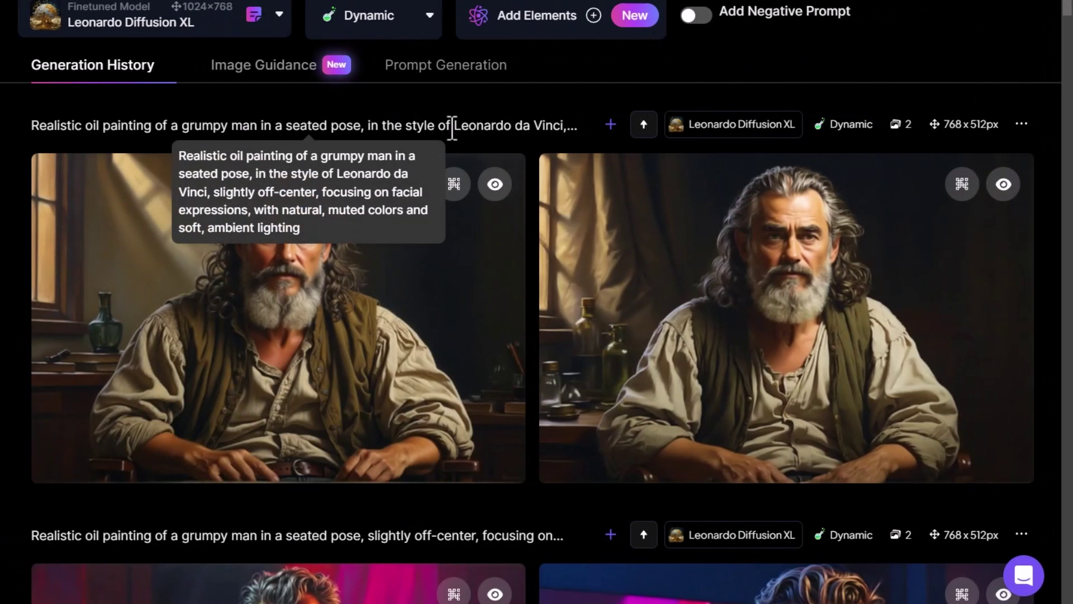
Step: Highlight 'Leonardo da Vinci' in the earlier prompt in Generation History
{"action": "left_click_drag", "start_coordinate": [563, 128], "coordinate": [571, 102]}
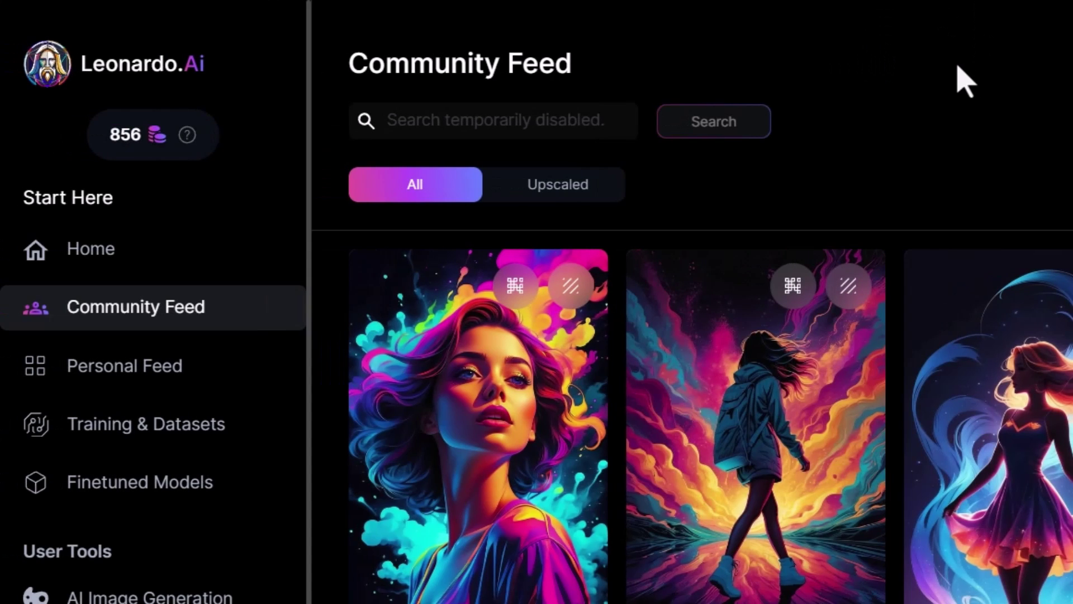
Step: Open the Bosch-style community image and highlight 'surrealism' and 'Glowing' in its prompt
{"action": "scroll", "coordinate": [923, 190], "scroll_direction": "down", "scroll_amount": 2}
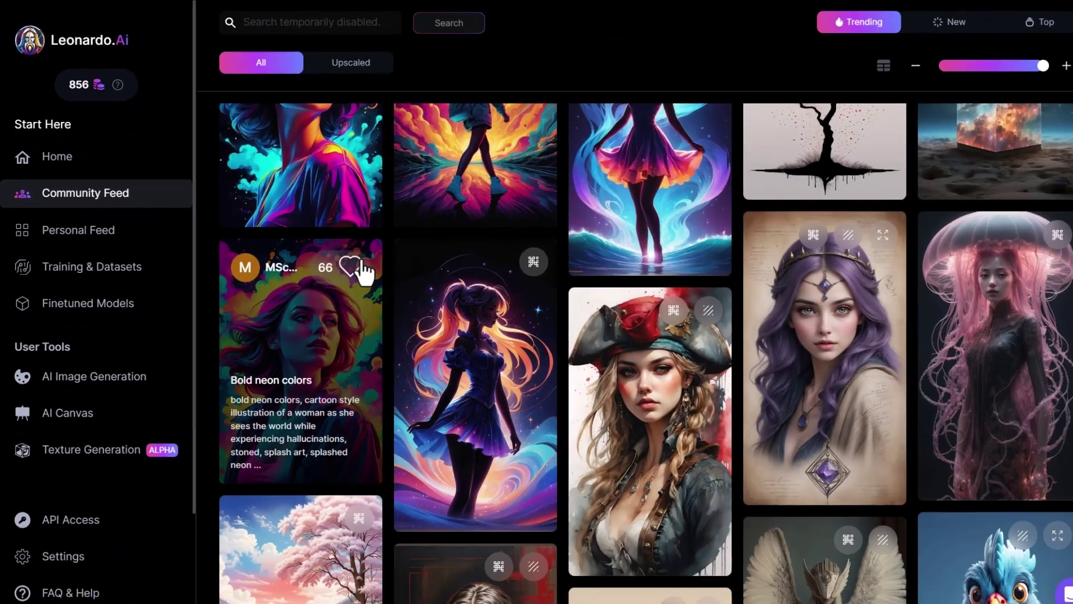
{"action": "scroll", "coordinate": [579, 435], "scroll_direction": "down", "scroll_amount": 3}
{"action": "scroll", "coordinate": [762, 408], "scroll_direction": "up", "scroll_amount": 3}
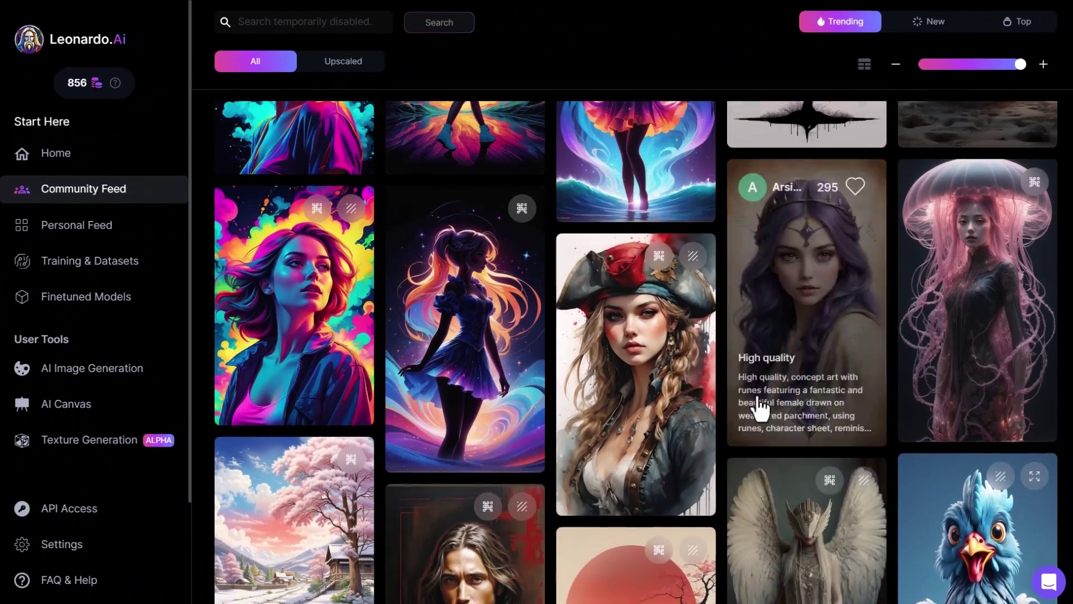
{"action": "left_click", "coordinate": [1006, 262]}
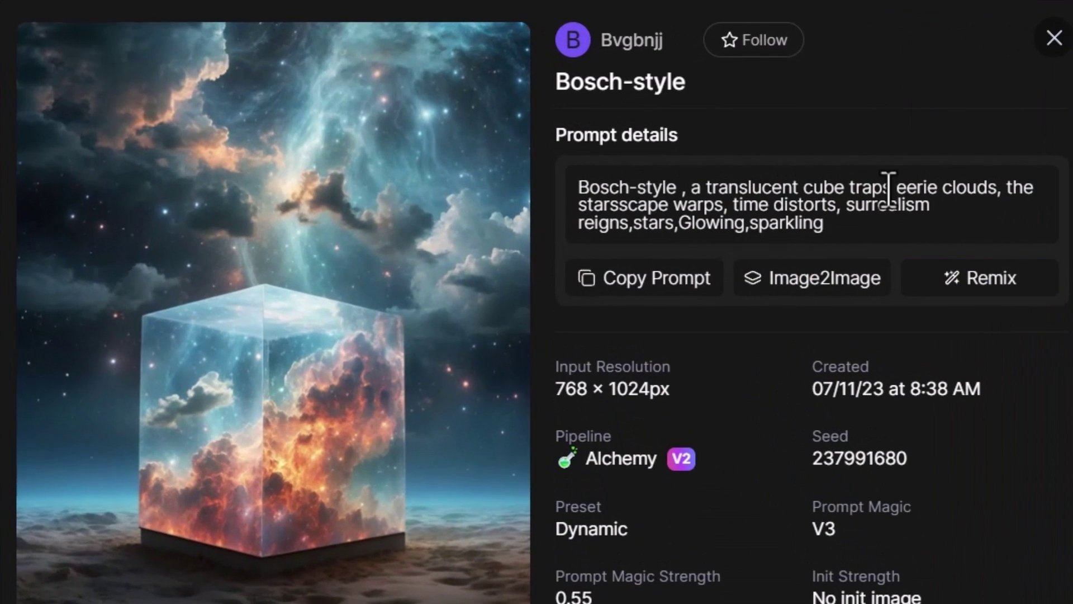
{"action": "left_click_drag", "start_coordinate": [848, 212], "coordinate": [926, 212]}
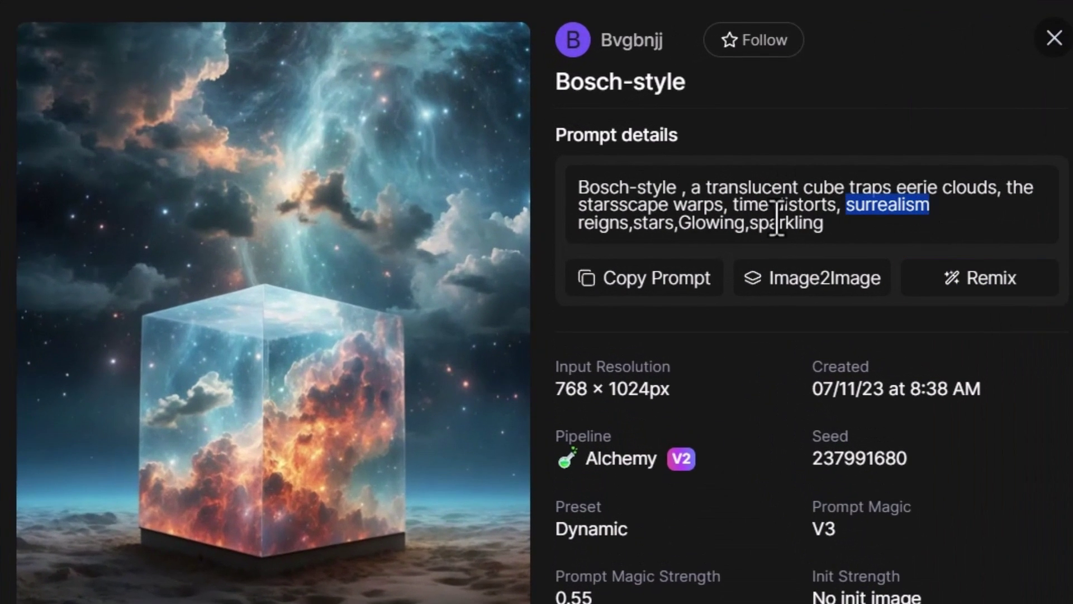
{"action": "mouse_move", "coordinate": [678, 223]}
{"action": "left_mouse_down"}
{"action": "mouse_move", "coordinate": [738, 232]}
{"action": "mouse_move", "coordinate": [679, 229]}
{"action": "left_mouse_up"}
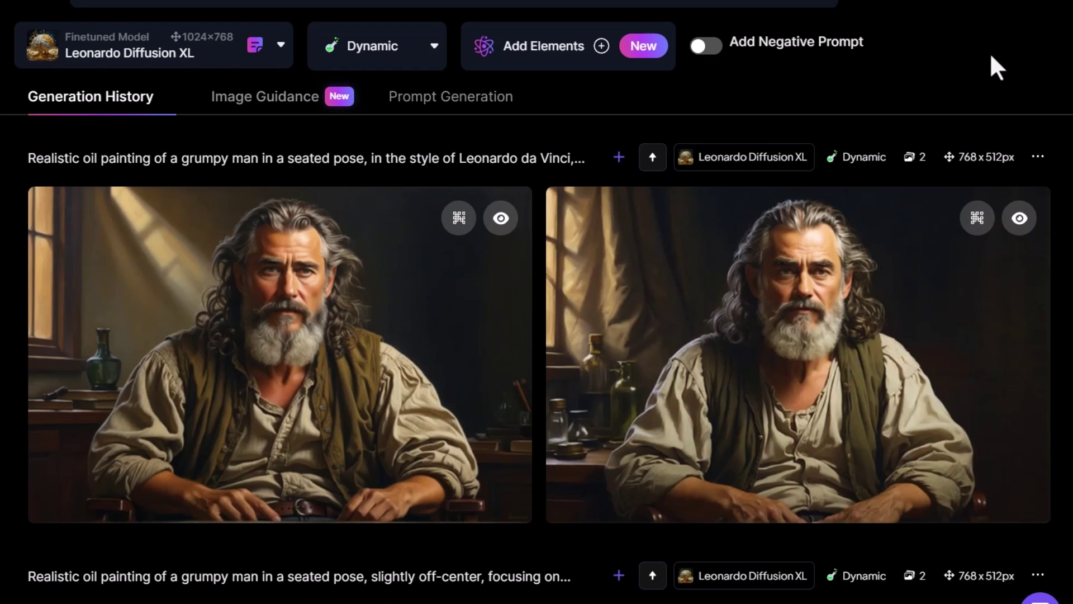
{"action": "mouse_move", "coordinate": [838, 303]}
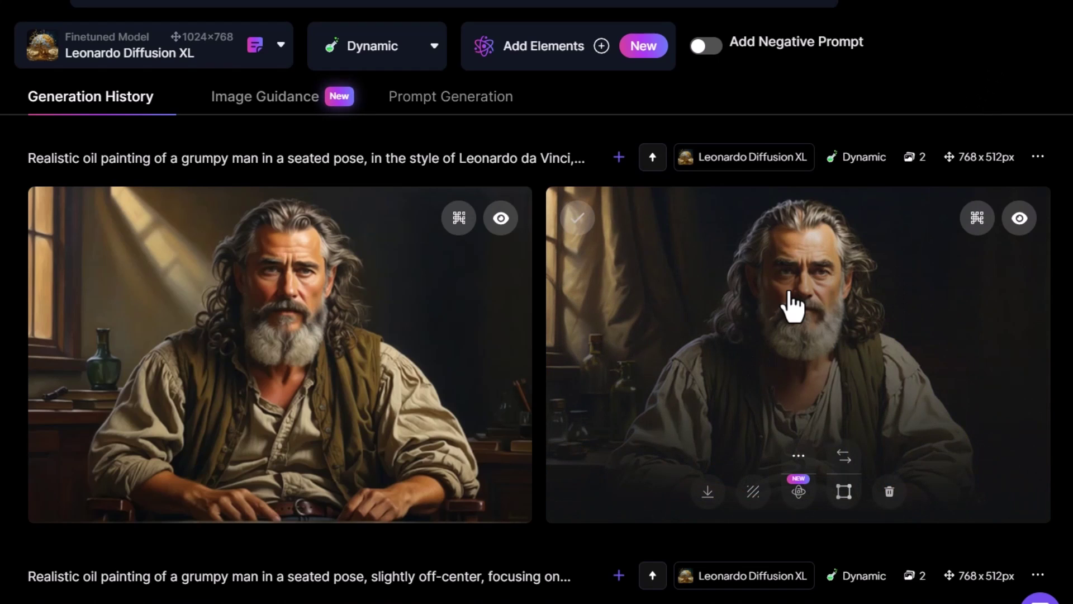
{"action": "left_click", "coordinate": [710, 48]}
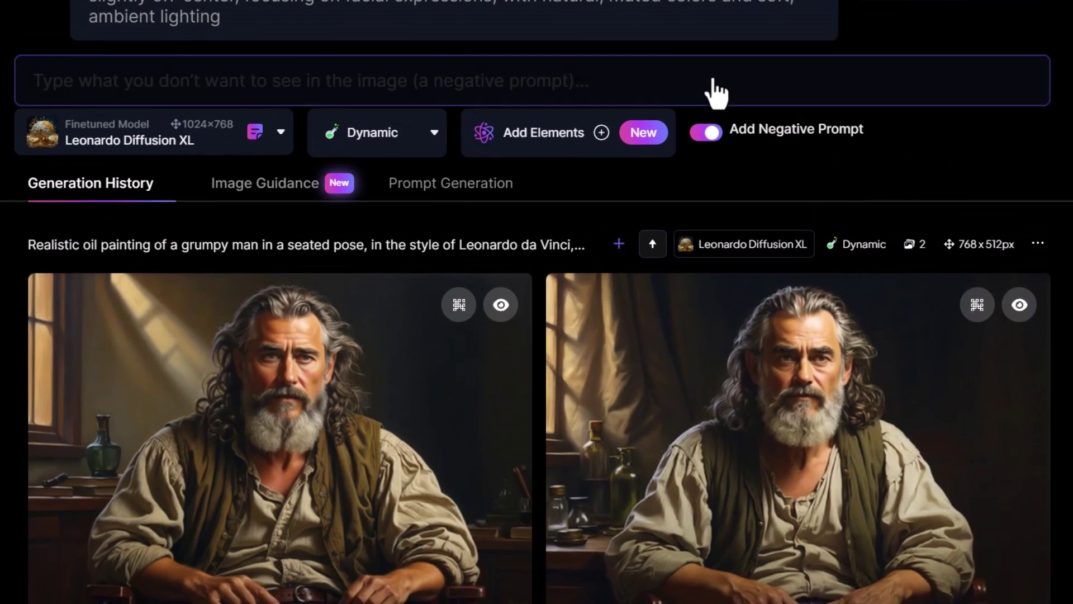
{"action": "type", "text": "b"}
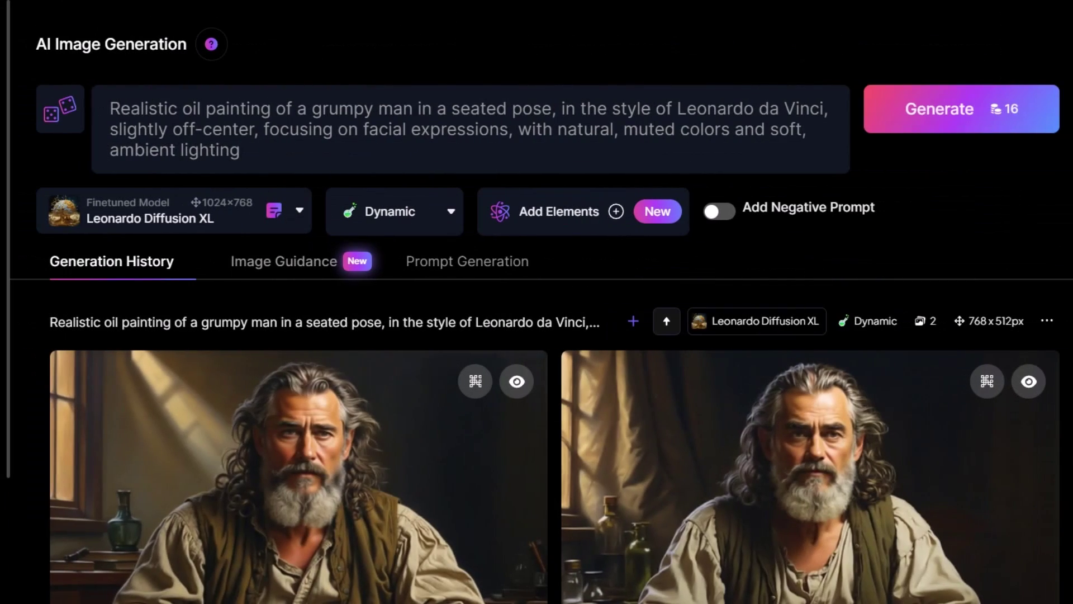
{"action": "scroll", "coordinate": [635, 49], "scroll_direction": "down", "scroll_amount": 3}
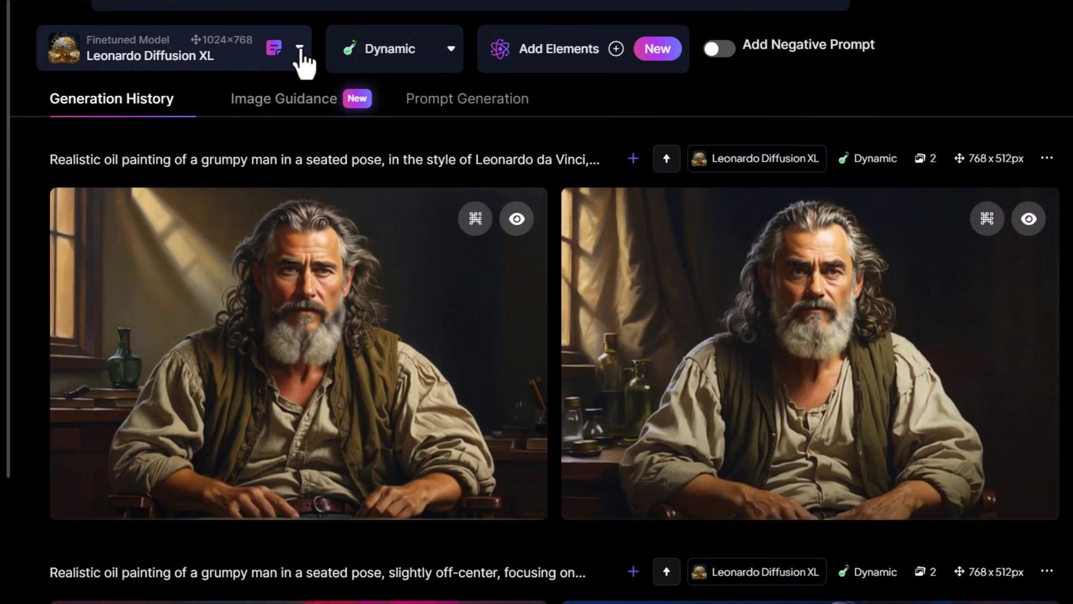
{"action": "left_click", "coordinate": [301, 53]}
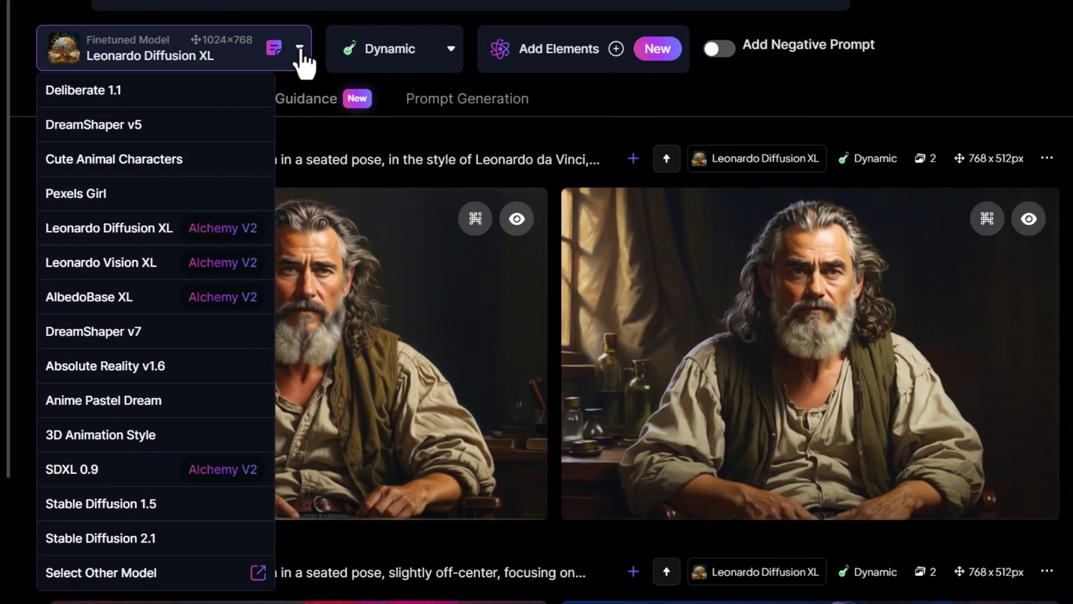
{"action": "left_click", "coordinate": [76, 576]}
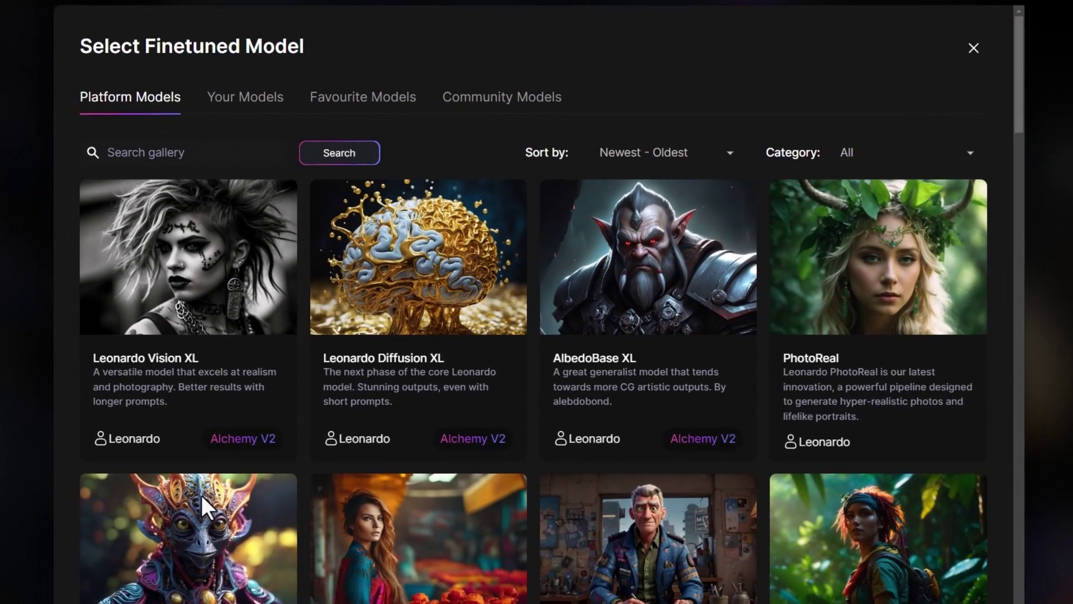
{"action": "left_click_drag", "start_coordinate": [1014, 40], "coordinate": [1007, 160]}
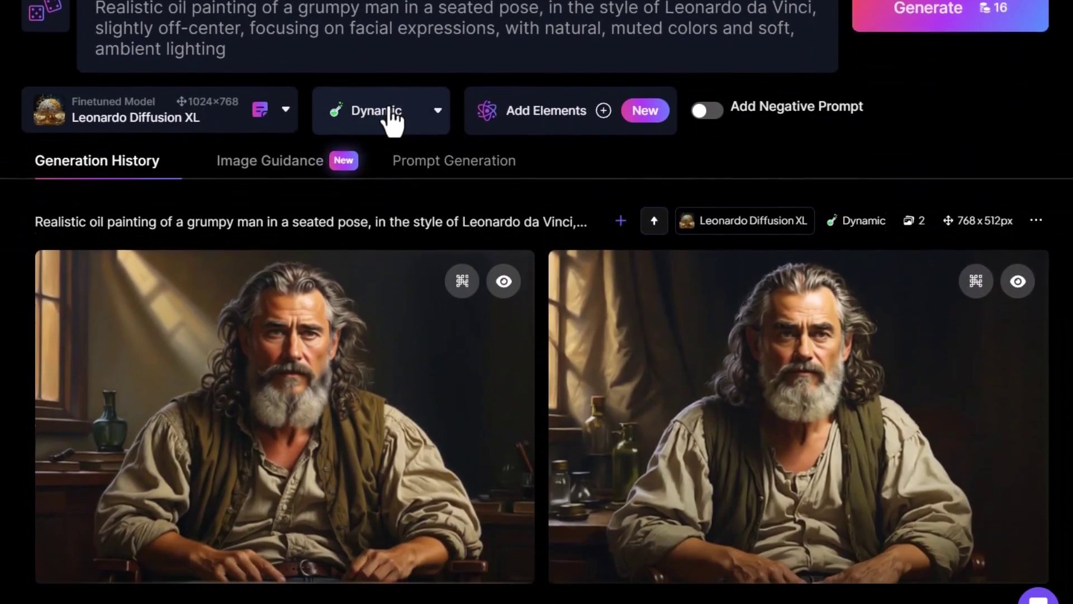
{"action": "left_click", "coordinate": [386, 202]}
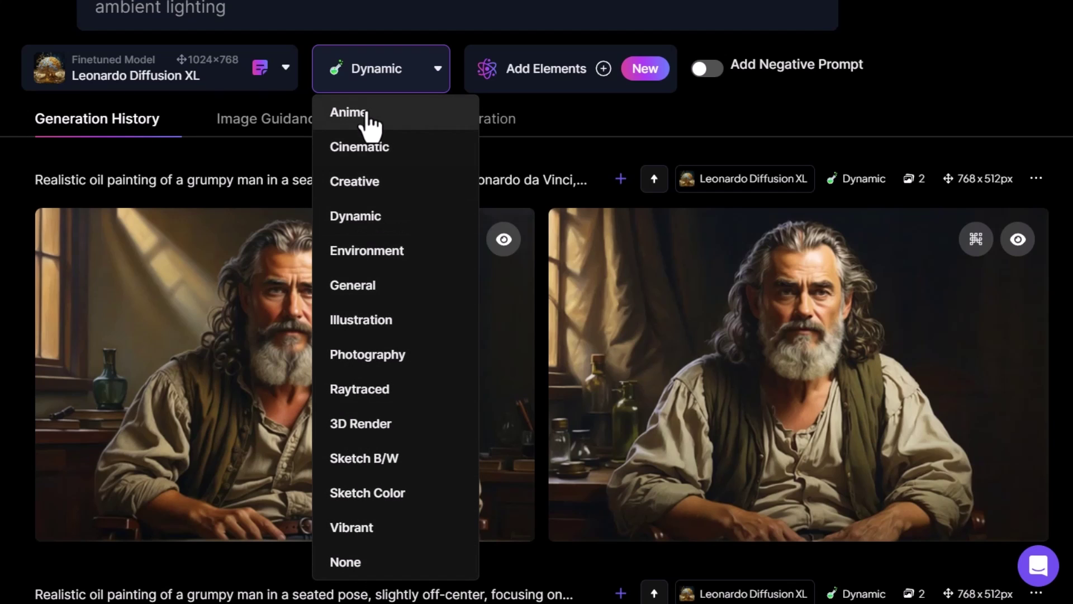
{"action": "left_click", "coordinate": [701, 125]}
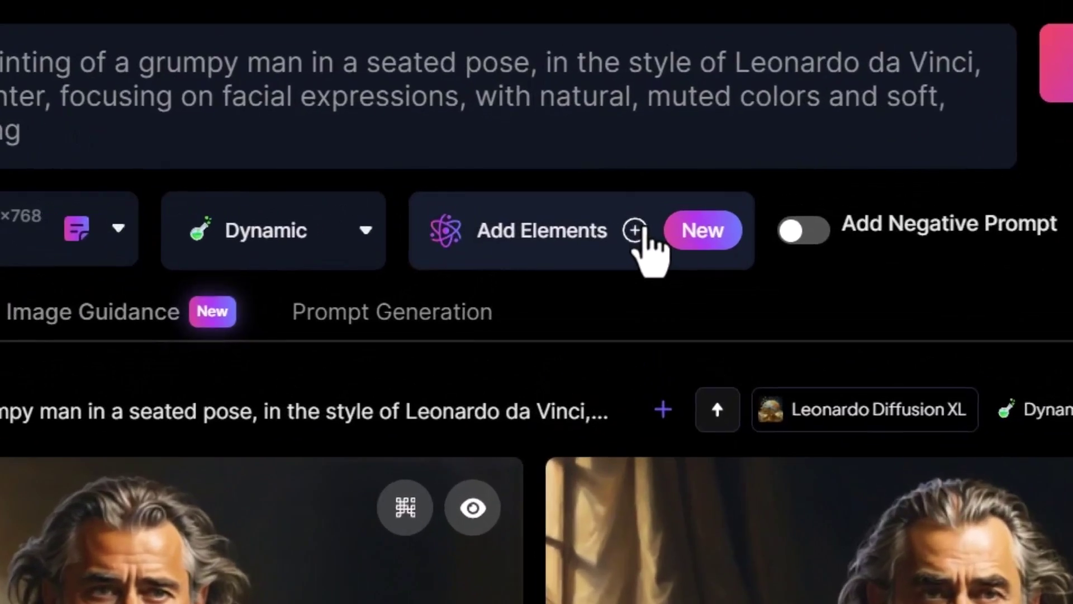
{"action": "left_click", "coordinate": [617, 221]}
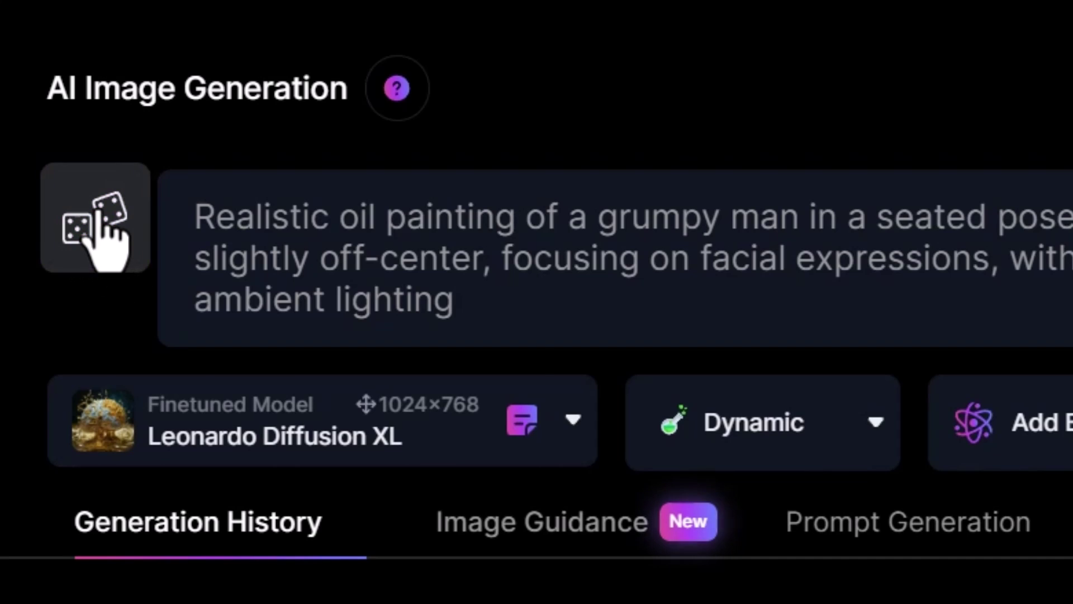
Step: Use Improve Prompt to expand the da Vinci-style grumpy-man prompt and review the new portraits
{"action": "left_click", "coordinate": [95, 239]}
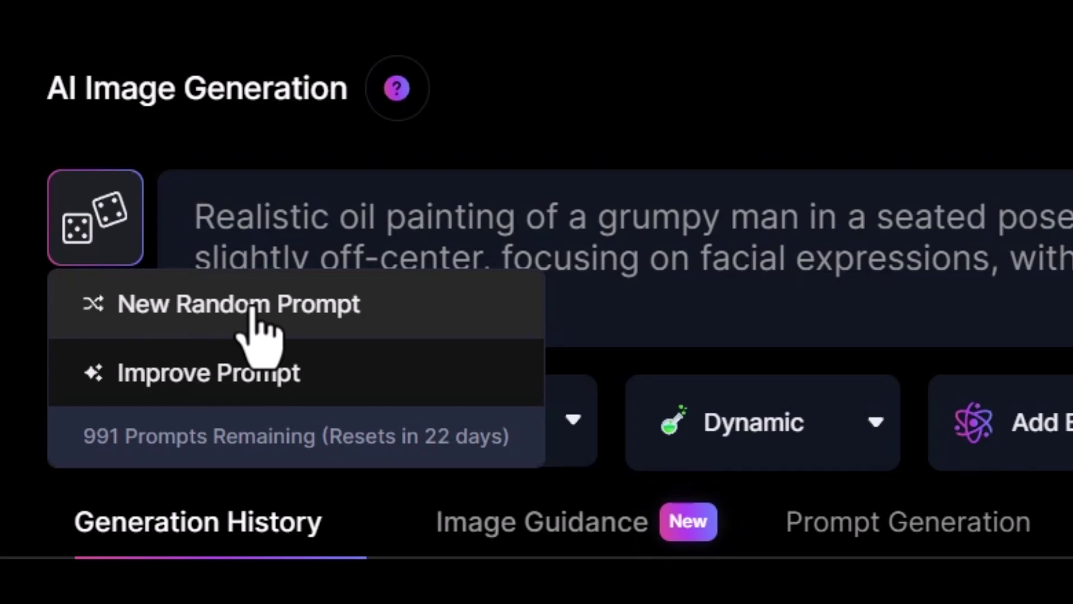
{"action": "left_click", "coordinate": [227, 371]}
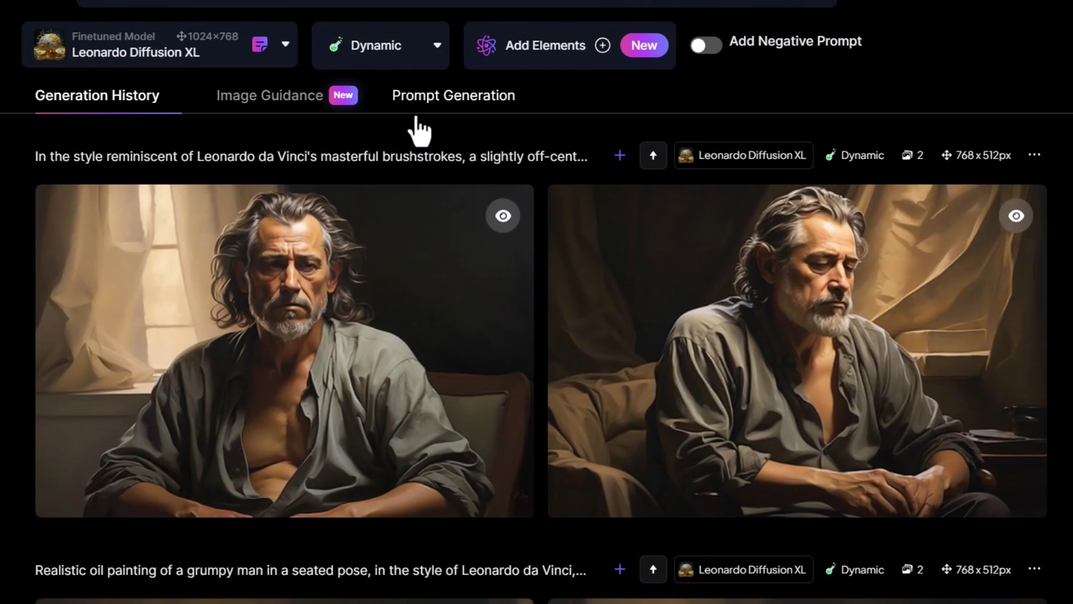
{"action": "mouse_move", "coordinate": [303, 244]}
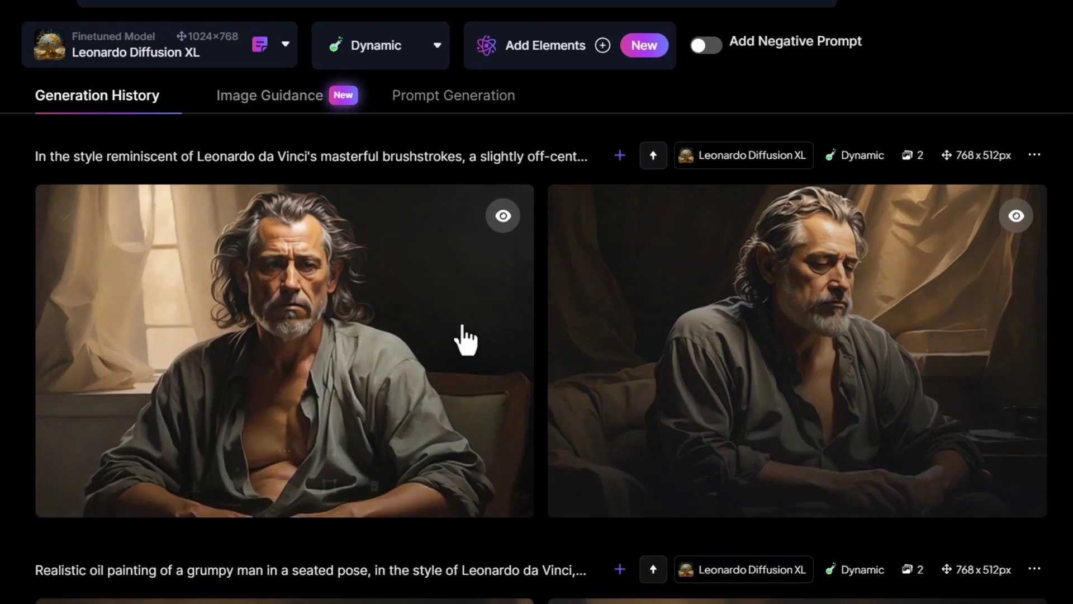
{"action": "scroll", "coordinate": [143, 318], "scroll_direction": "up", "scroll_amount": 5}
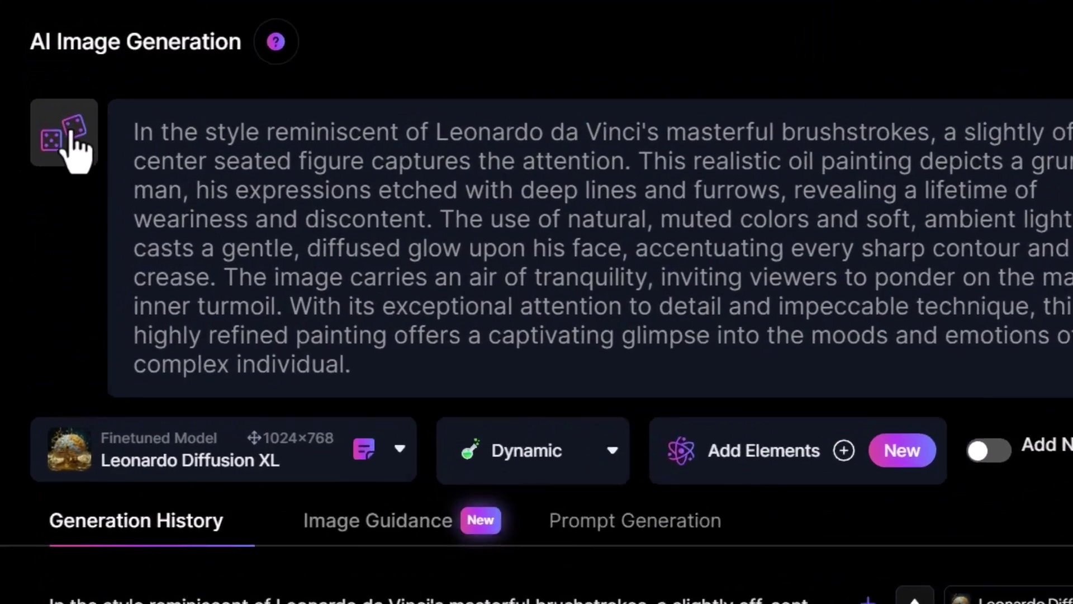
Step: Generate images from a random post-apocalyptic prompt, then scroll to the homepage's community section
{"action": "left_click", "coordinate": [53, 105]}
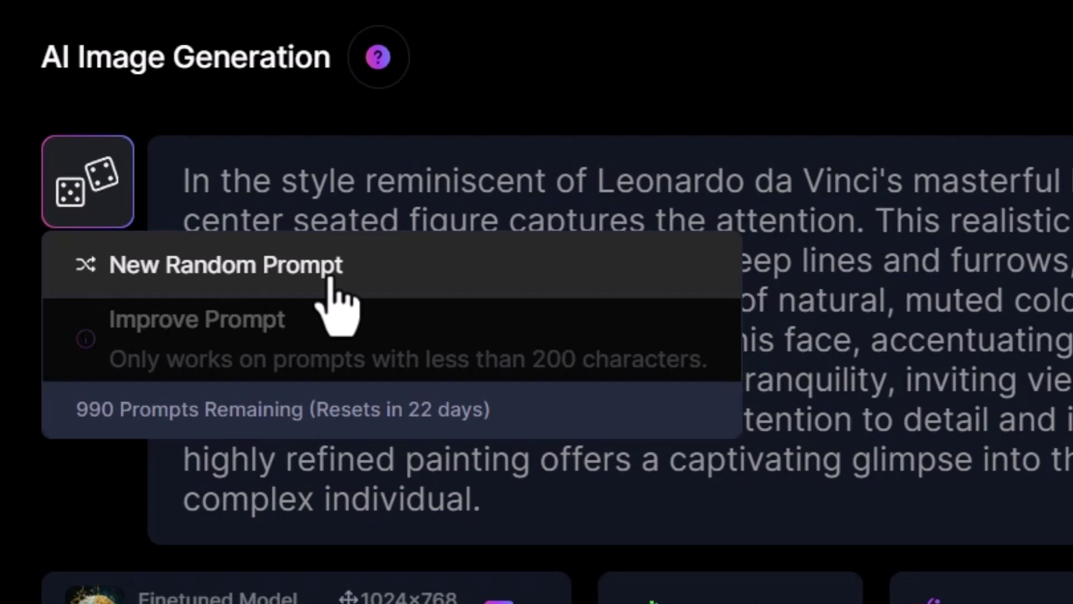
{"action": "left_click", "coordinate": [336, 297]}
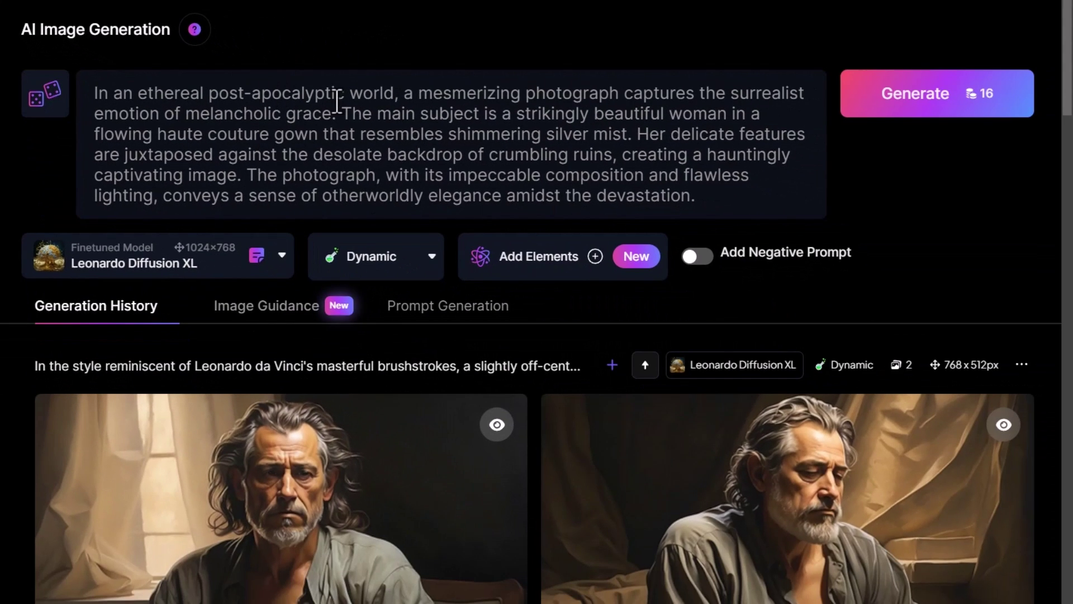
{"action": "left_click", "coordinate": [927, 94]}
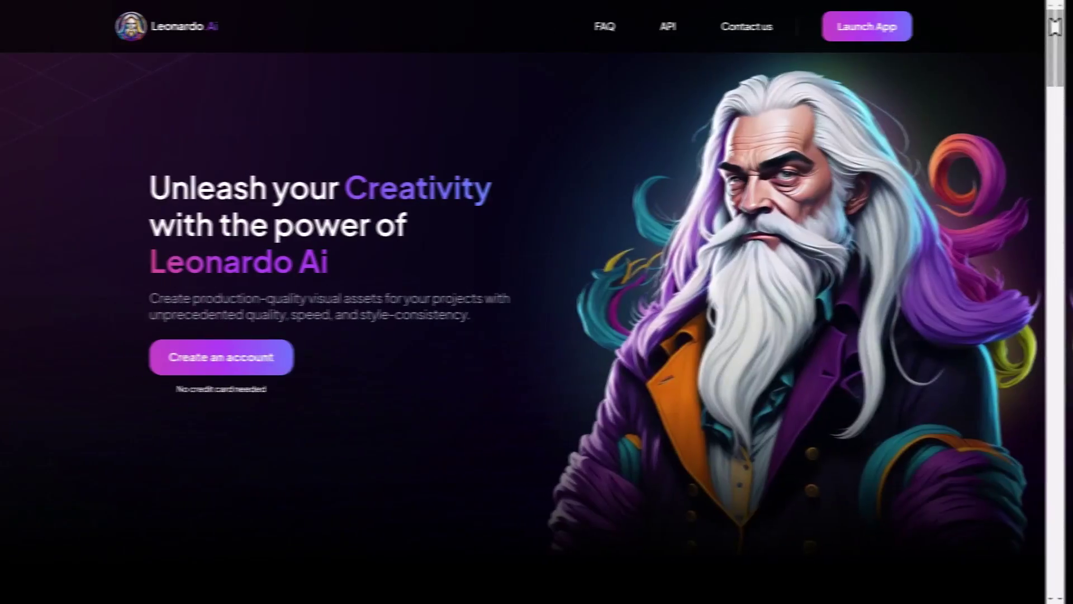
{"action": "scroll", "coordinate": [537, 302], "scroll_direction": "down", "scroll_amount": 15}
{"action": "scroll", "coordinate": [536, 302], "scroll_direction": "down", "scroll_amount": 20}
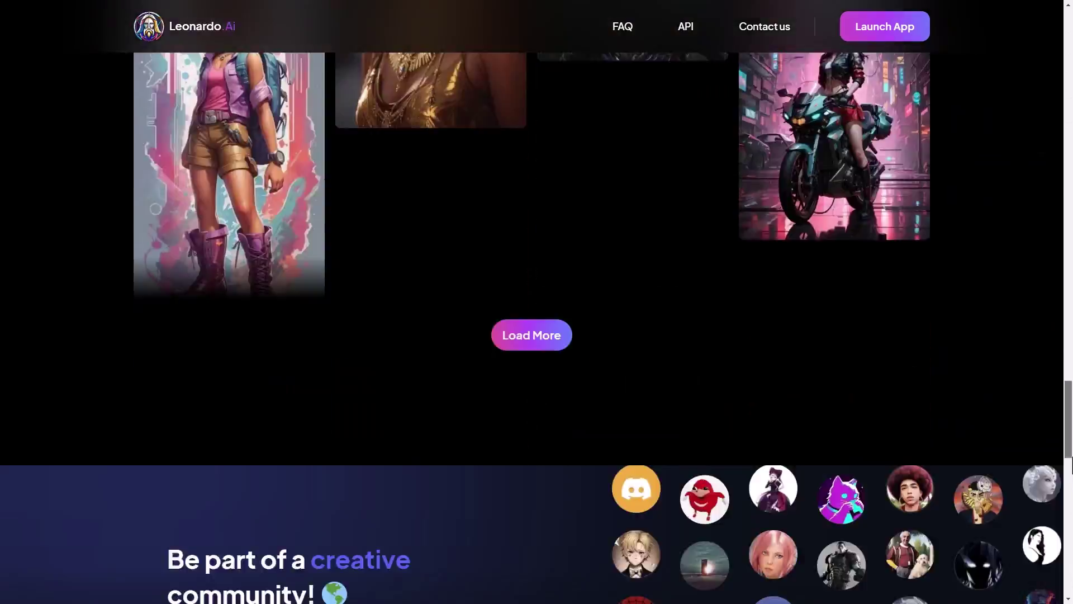
Step: Open the Leonardo.Ai Discord server and read the announcements post introducing PhotoReal for premium users
{"action": "left_click", "coordinate": [516, 226]}
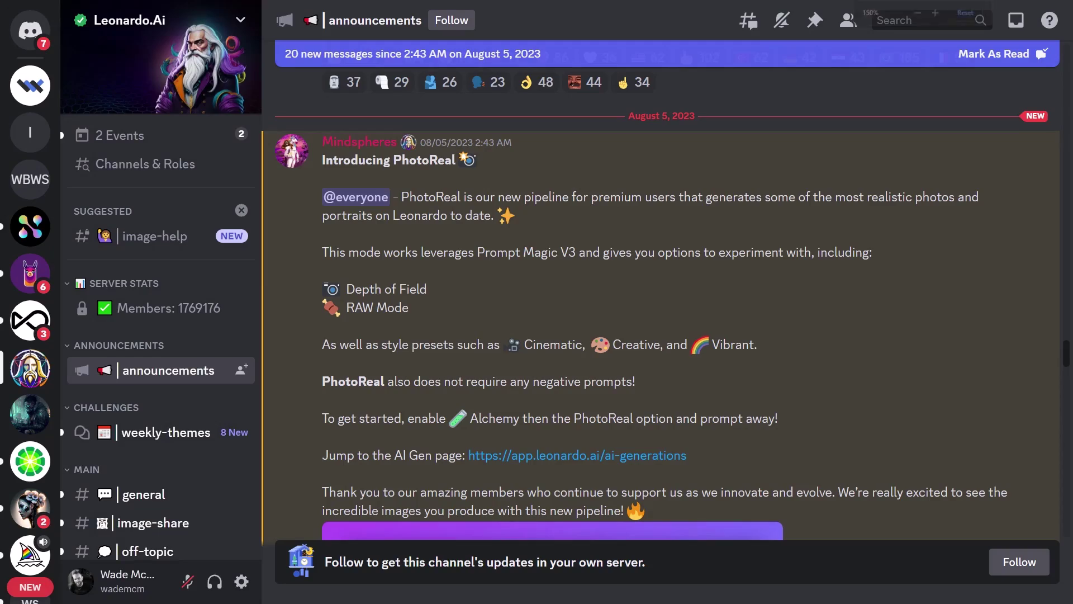
{"action": "scroll", "coordinate": [196, 292], "scroll_direction": "down", "scroll_amount": 5}
{"action": "scroll", "coordinate": [595, 343], "scroll_direction": "down", "scroll_amount": 5}
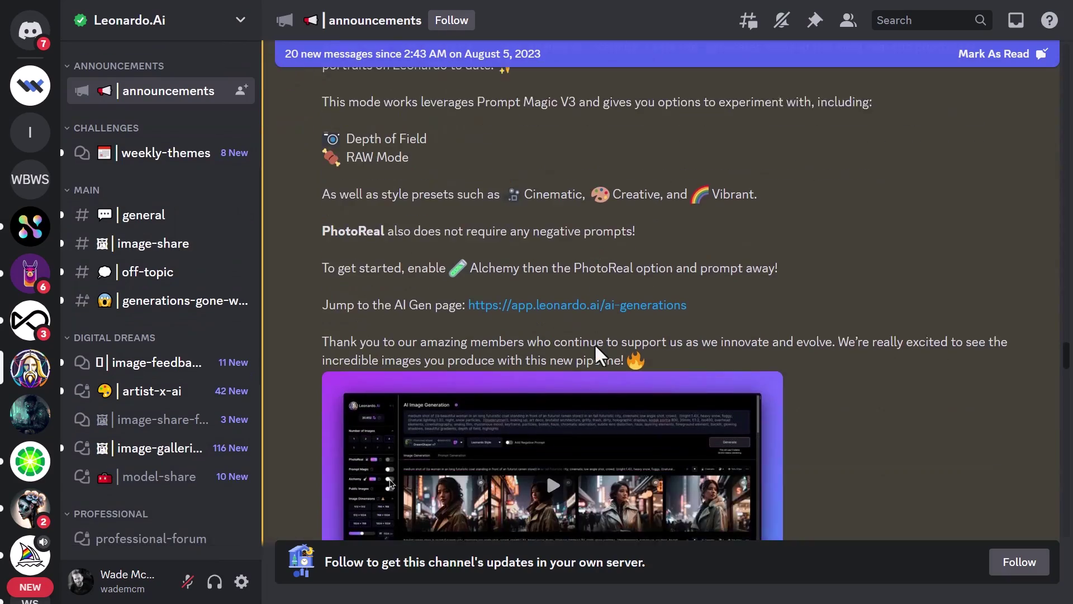
{"action": "scroll", "coordinate": [601, 353], "scroll_direction": "down", "scroll_amount": 5}
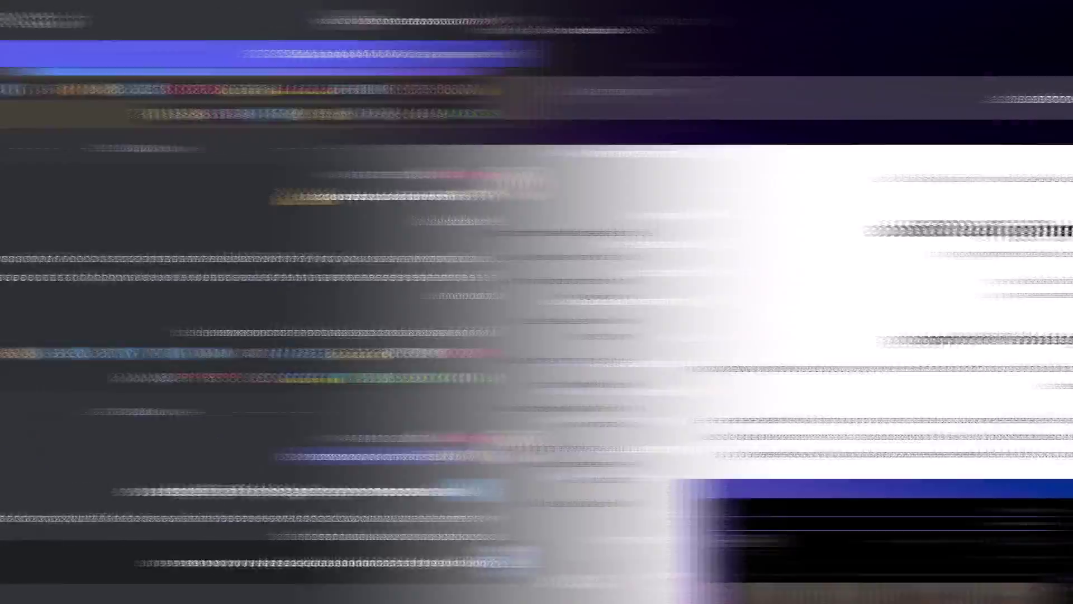